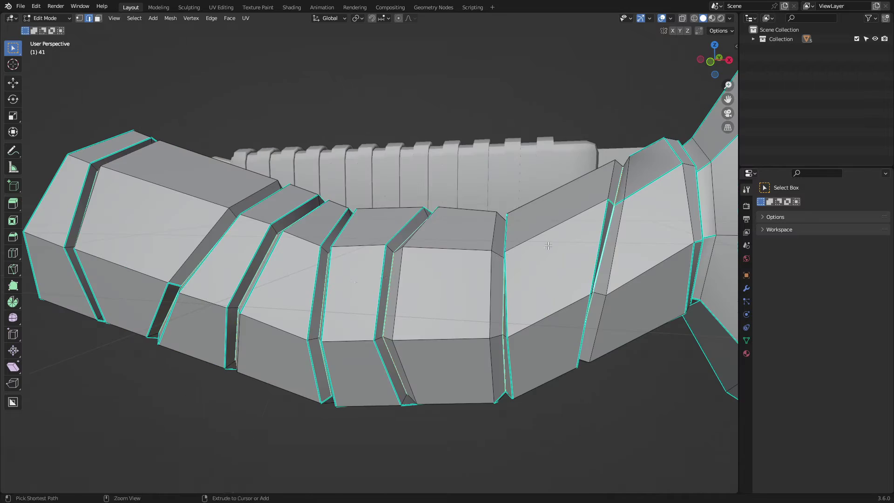
- Try beveling the selected groove edge loops on the segmented handle guard about 0.06 m wide with 4 segments
key("ctrl+b")
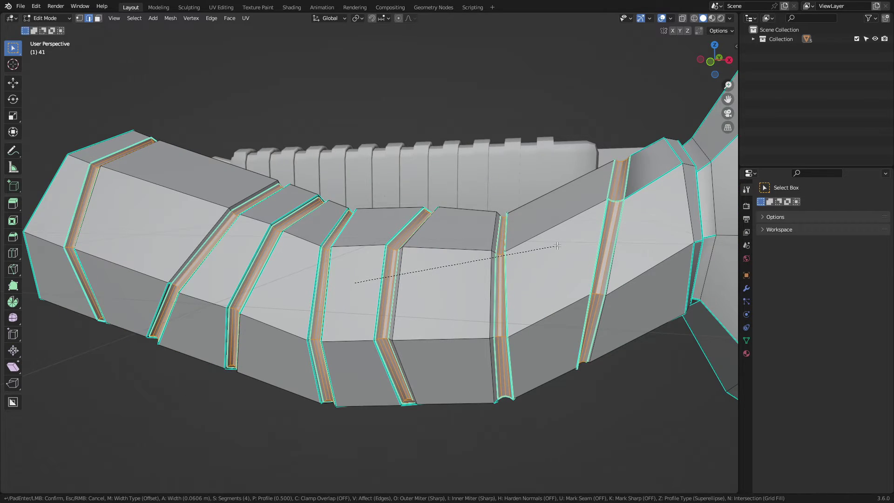
left_click(568, 242)
scroll(639, 201, "up", 5)
middle_click_drag(638, 201, 396, 261)
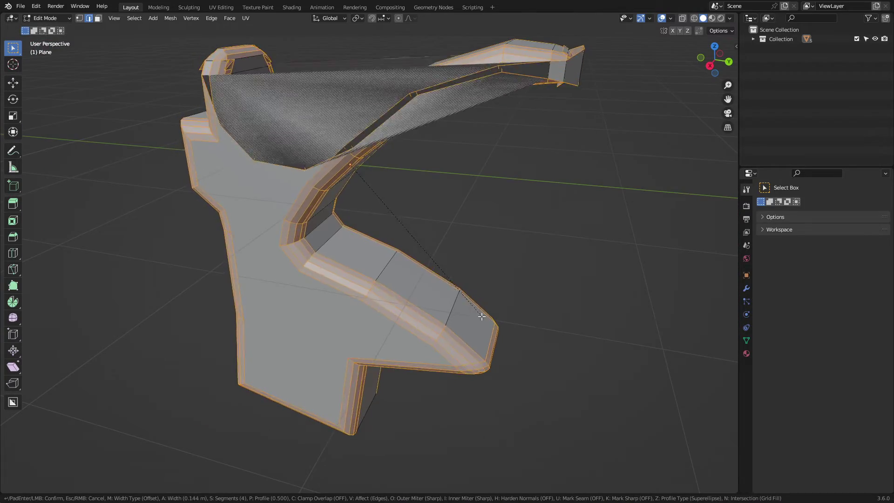
- Try a regular bevel on the outline edges of the hook-shaped mesh, about 0.144 m wide with 4 segments
left_click(497, 315)
middle_click_drag(497, 315, 477, 218)
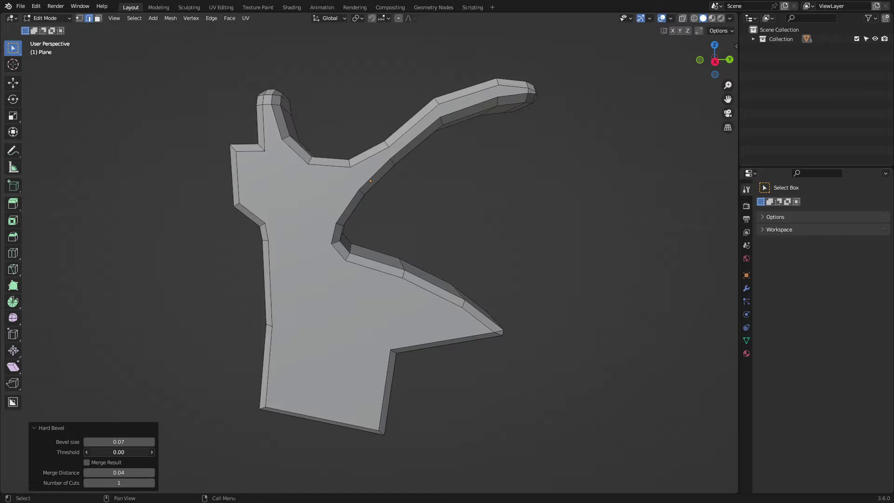
- Raise the Hard Bevel size on the hook-shaped mesh to 0.19 and enable Merge Result
left_click_drag(118, 442, 142, 441)
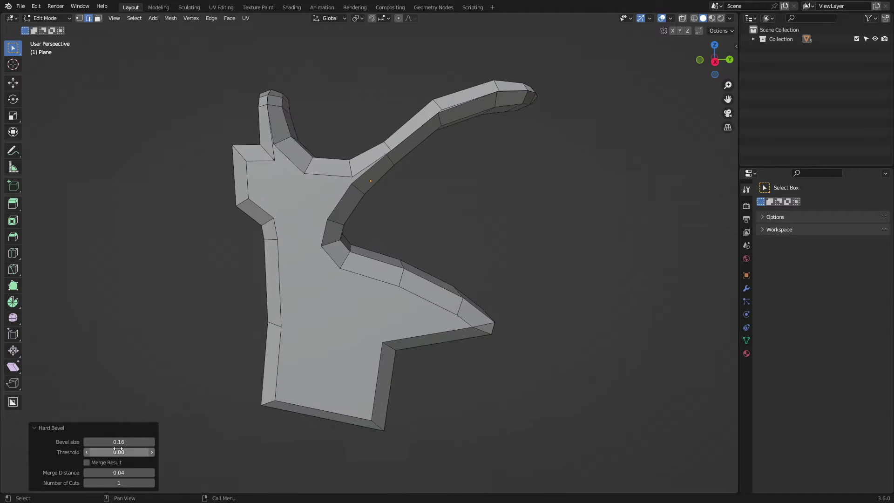
middle_click_drag(399, 245, 399, 355, "shift")
scroll(407, 284, "up", 5)
middle_click_drag(459, 218, 401, 251, "shift")
left_click_drag(118, 441, 133, 441)
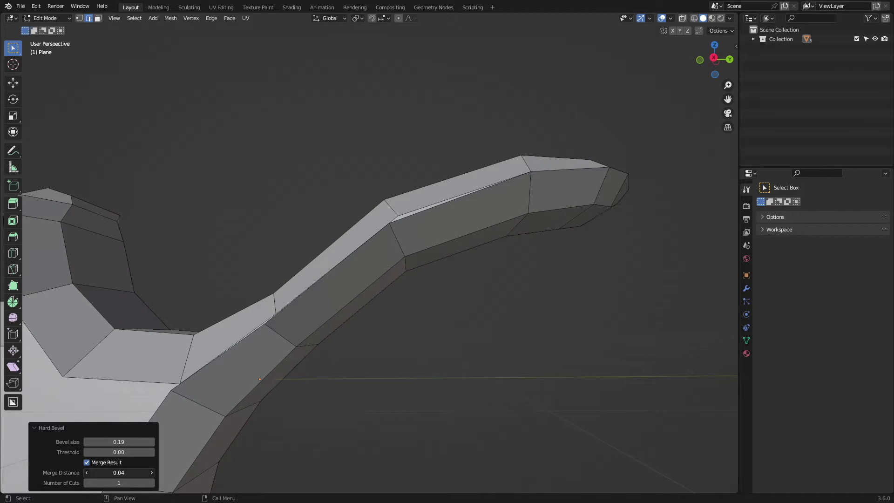
middle_click_drag(261, 368, 455, 365)
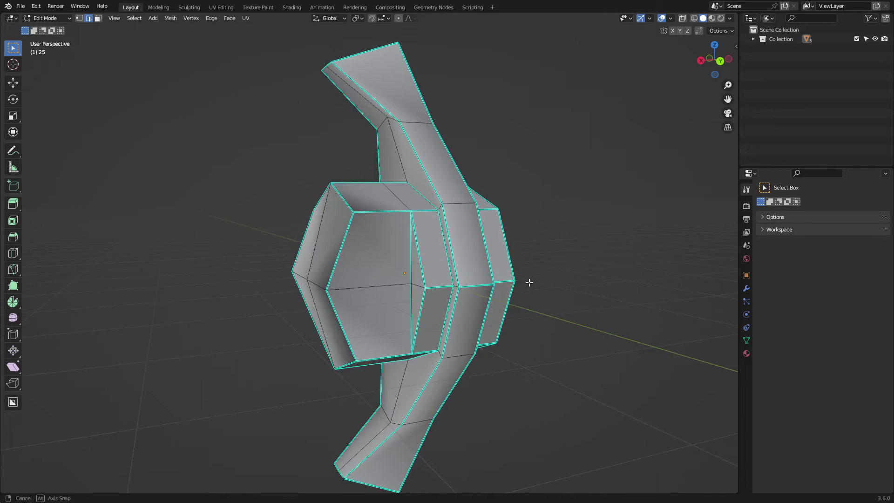
- Try beveling the selected edge loops around the center of the crossguard about 0.0565 m wide with 4 segments
scroll(549, 282, "up", 4)
middle_click_drag(530, 283, 542, 264)
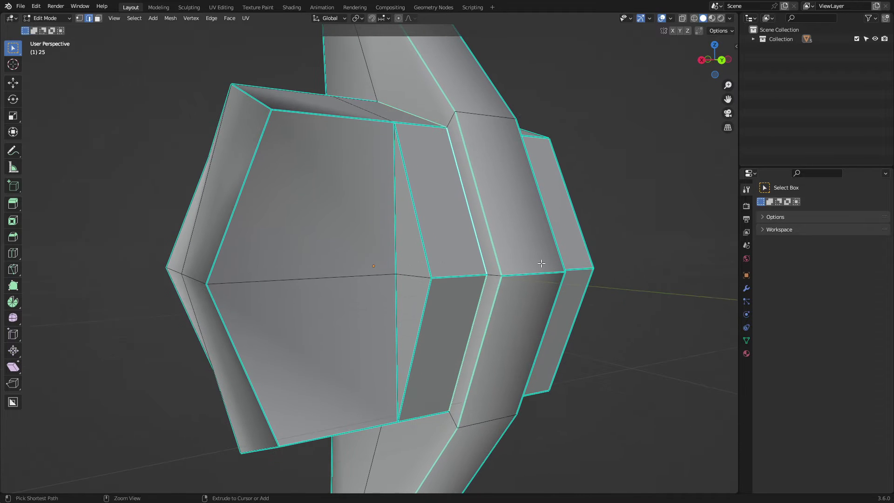
left_click(577, 255)
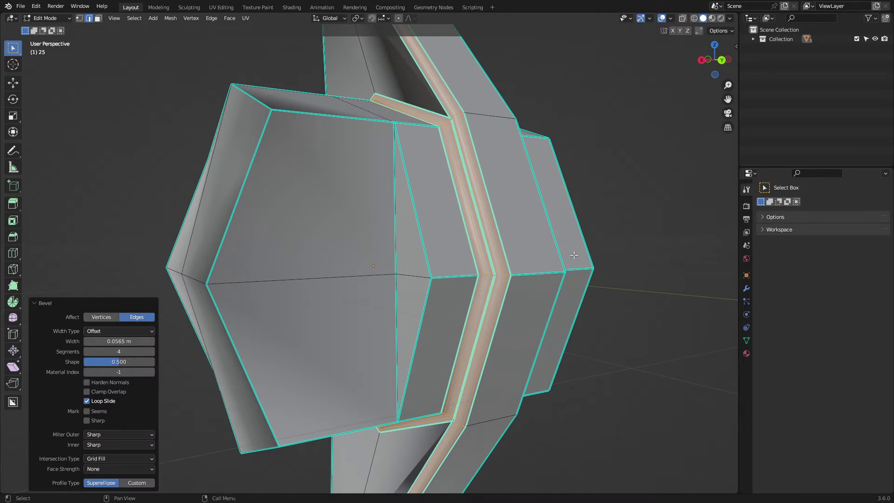
scroll(507, 225, "up", 3)
scroll(551, 224, "down", 5)
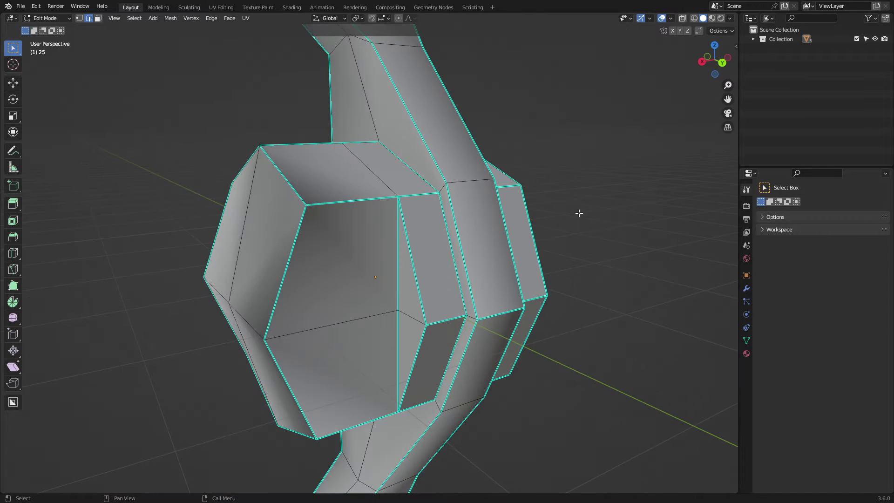
- Try Hard Bevel on the crossguard's central bands and adjust its bevel size and number of cuts
scroll(447, 256, "up", 2)
right_click(423, 249)
left_click(423, 249)
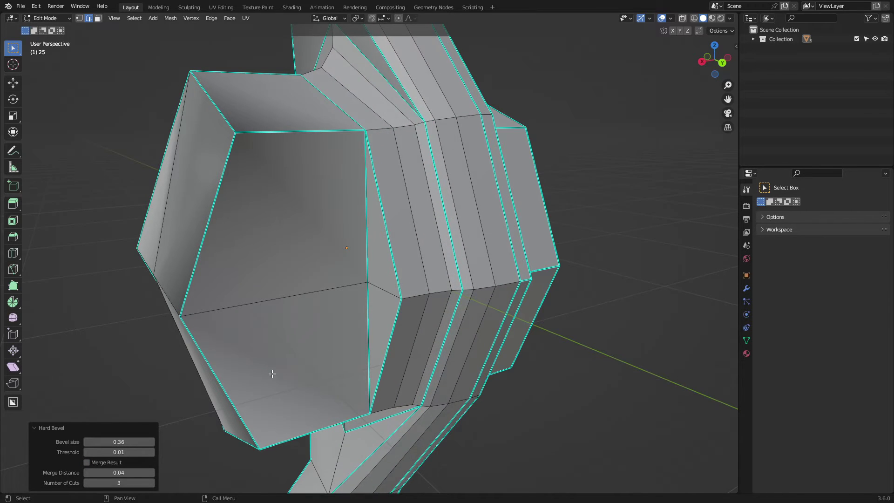
middle_click_drag(273, 374, 195, 420)
left_click_drag(119, 483, 96, 483)
mouse_move(123, 442)
left_mouse_down()
mouse_move(93, 442)
mouse_move(121, 442)
left_mouse_up()
middle_click_drag(354, 333, 429, 266)
- Select all crossguard edges of similar sharpness and try beveling them about 0.0537 m wide with 4 segments
key("Tab")
key("Tab")
key("shift+g")
left_click(391, 335)
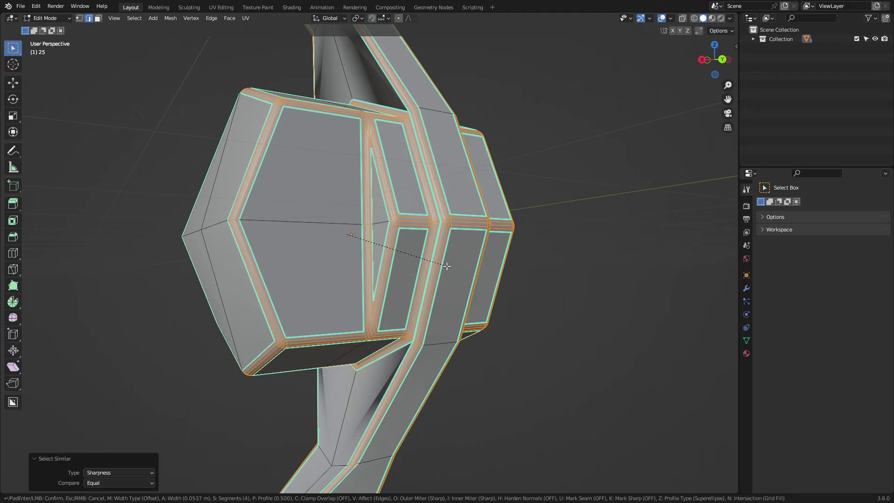
left_click(446, 266)
scroll(438, 263, "up", 3)
scroll(438, 263, "down", 3)
middle_click_drag(485, 263, 439, 271)
- Apply Hard Bevel to the crossguard's sharp edges with a bevel size of 0.13 and 3 cuts
key("Tab")
left_click(435, 218)
middle_click_drag(387, 249, 410, 303)
key("Tab")
right_click(419, 303)
left_click(408, 302)
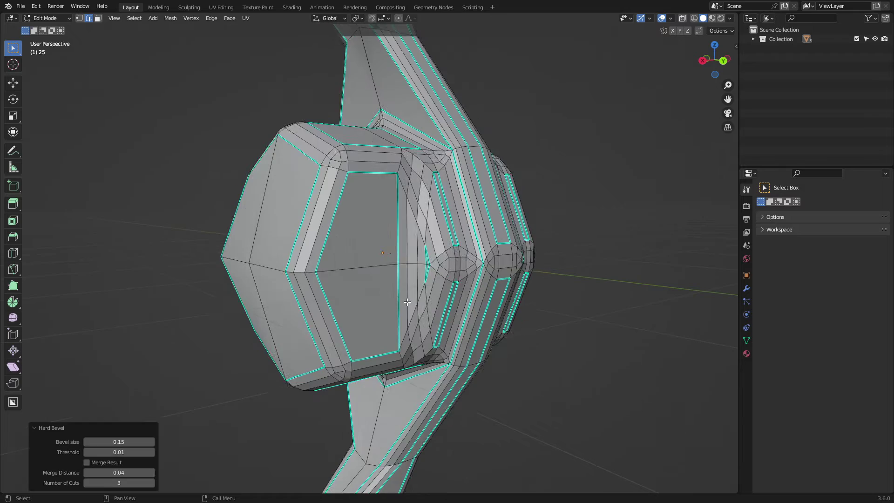
middle_click_drag(445, 255, 423, 252)
left_click_drag(142, 437, 557, 197)
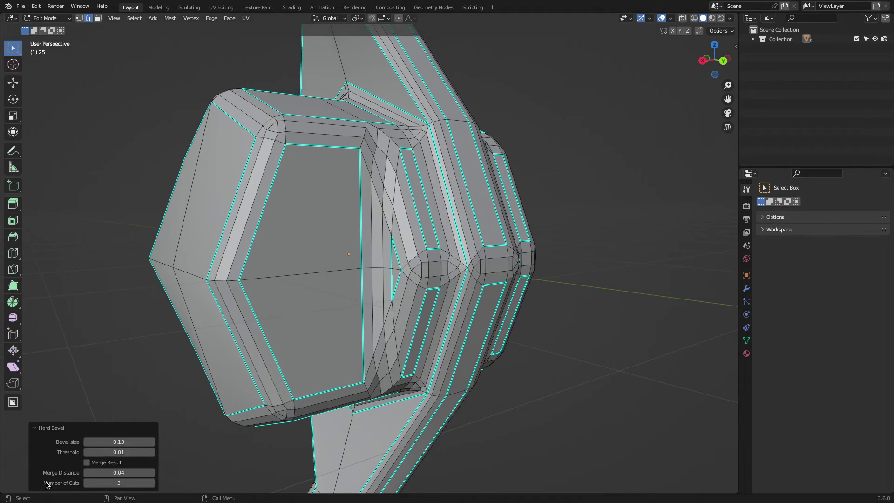
- Enable Merge Result for the crossguard's Hard Bevel and set the bevel size to 0.08
left_click(106, 466)
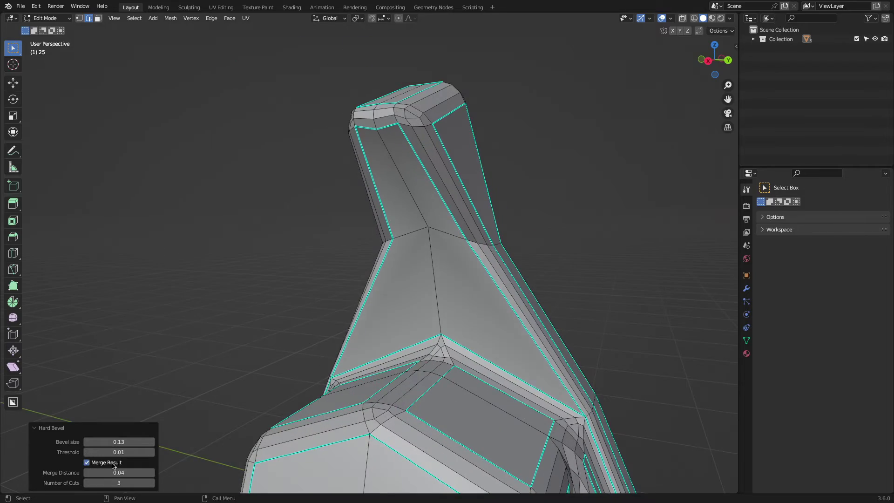
scroll(363, 387, "down", 1)
middle_click_drag(363, 387, 272, 367)
left_click_drag(130, 441, 393, 192)
- Set the Hard Bevel's number of cuts to 4 with a bevel size of 0.08
left_click(87, 483)
left_click(87, 483)
left_click(151, 483)
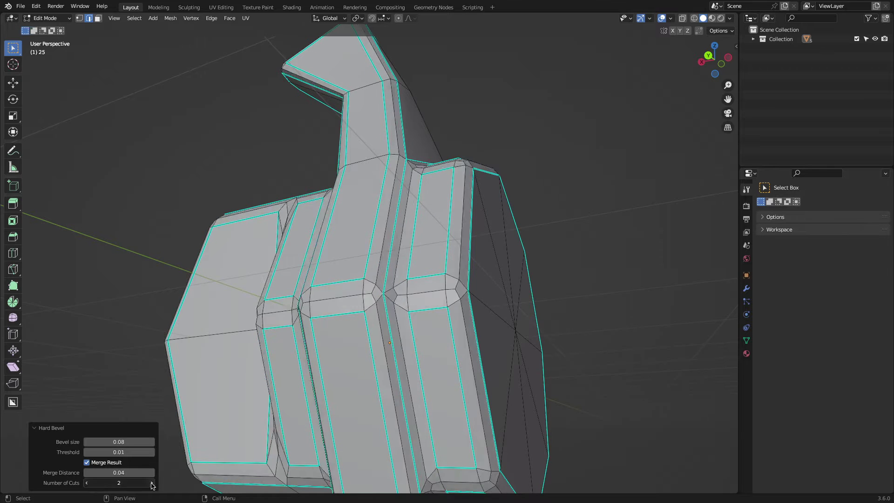
left_click(151, 483)
left_click(152, 483)
left_click_drag(122, 443, 549, 194)
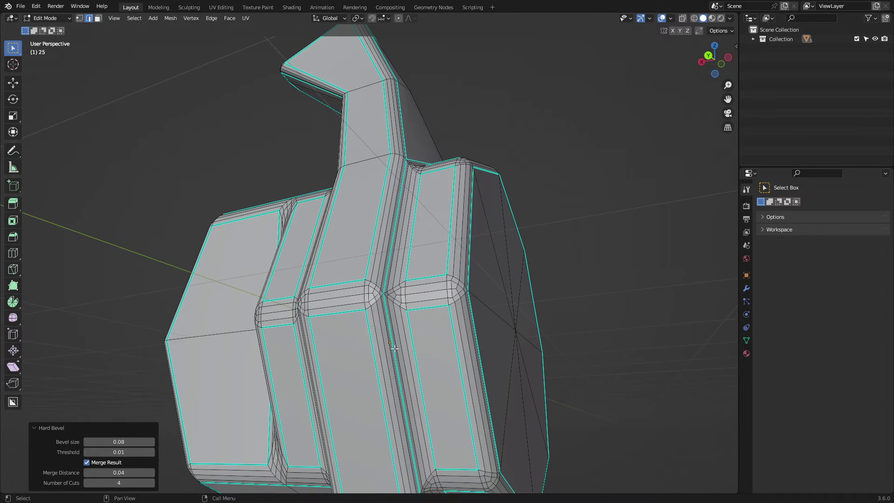
- Select the entire crossguard mesh and clear the sharp marks from its edges
middle_click_drag(395, 349, 435, 346, "shift")
key("a")
right_click(450, 304)
left_click(427, 221)
right_click(421, 241)
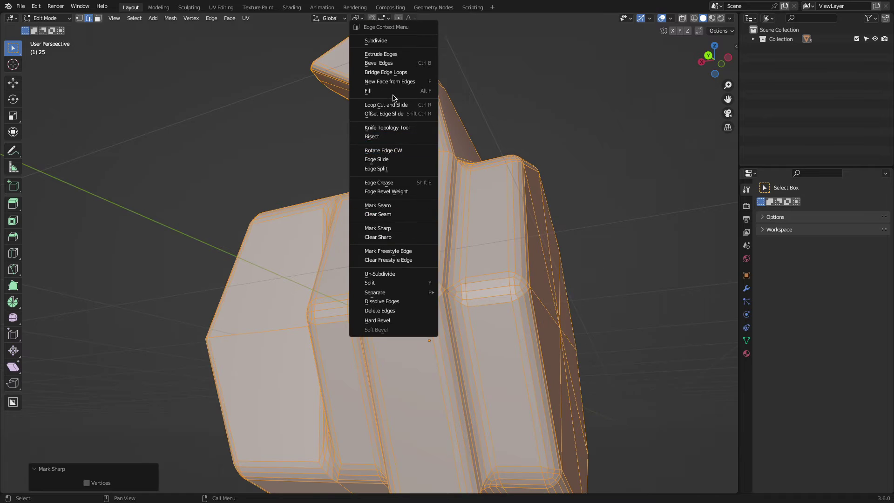
- Return to Object Mode and shade the beveled crossguard smooth
key("Tab")
left_click(463, 125)
right_click(442, 227)
left_click(434, 243)
middle_click_drag(355, 207, 422, 198)
scroll(422, 198, "down", 2)
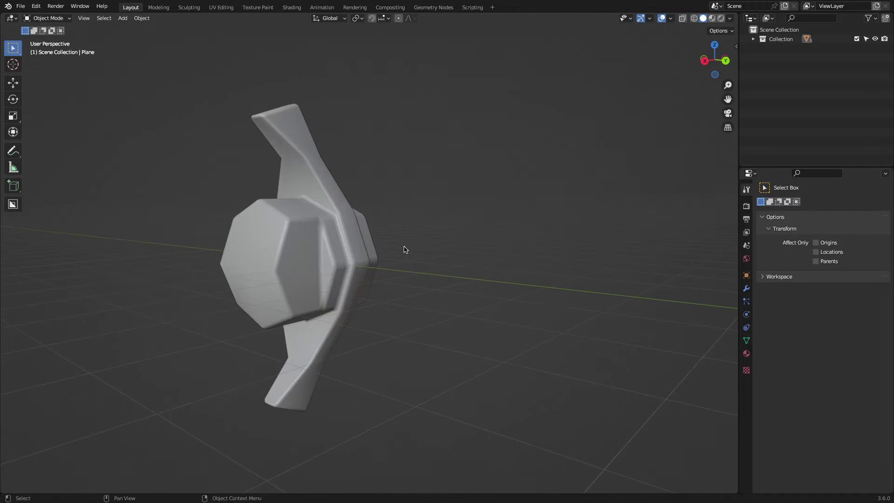
- Open the hook-shaped mesh for editing and apply Hard Bevel to its selected outline edges
scroll(405, 249, "down", 4)
left_click(549, 278)
key("KP_Decimal")
middle_click_drag(408, 262, 461, 264)
key("Tab")
middle_click_drag(408, 279, 455, 215)
right_click(397, 200)
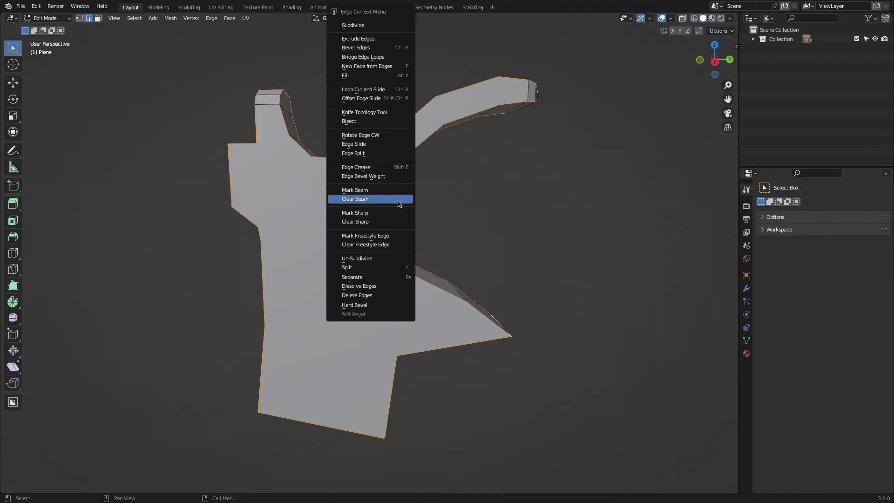
left_click(373, 306)
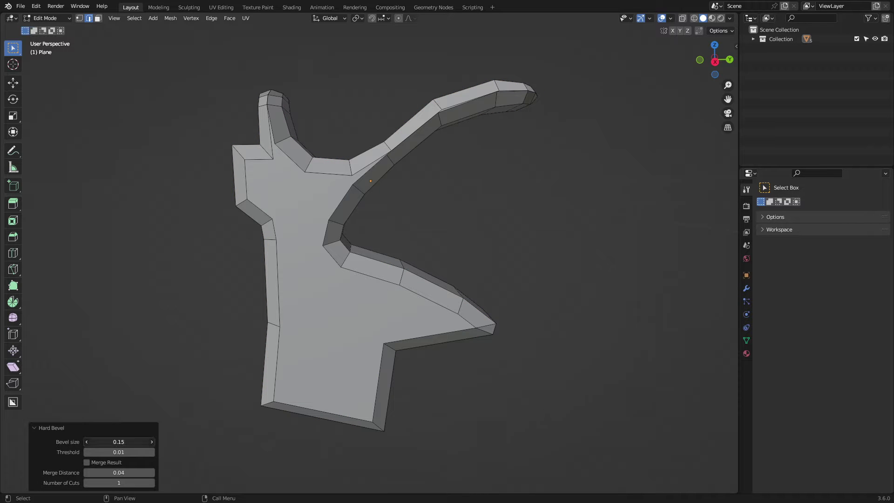
- Set the Hard Bevel threshold to 0.00 and size to 0.19, merging the result at a distance of 0.05
left_click_drag(118, 442, 139, 452)
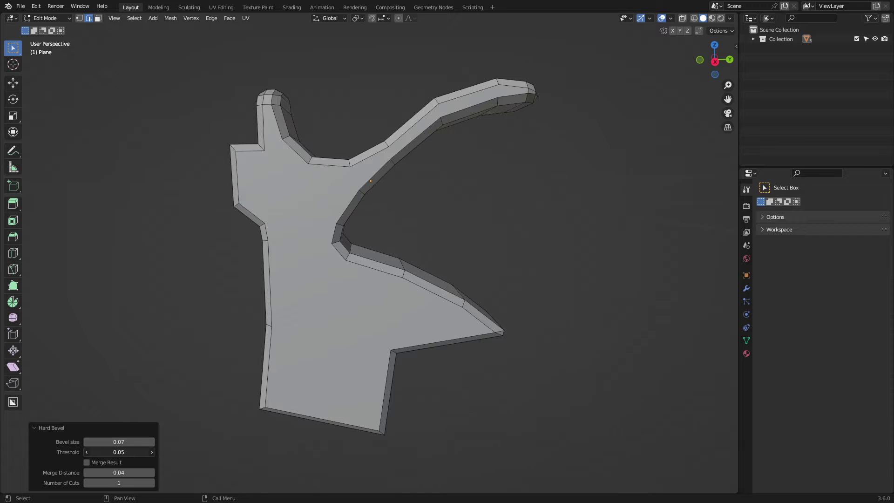
left_click_drag(126, 442, 138, 441)
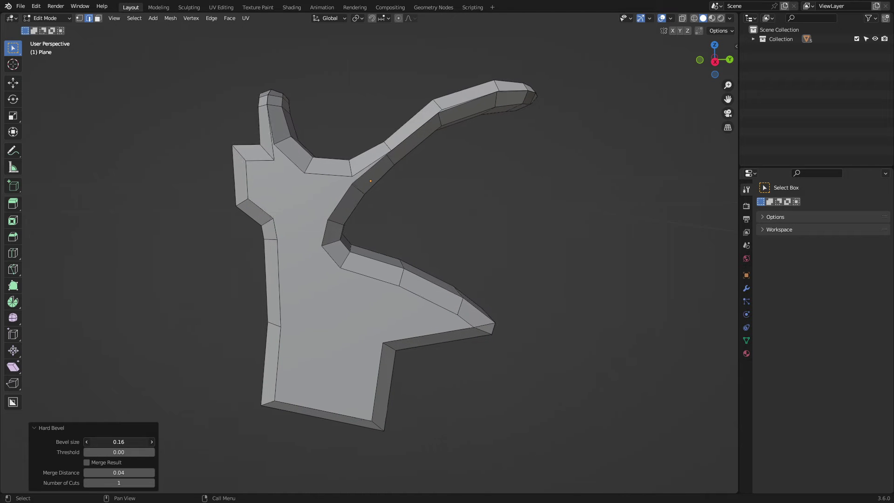
scroll(407, 288, "up", 4)
middle_click_drag(361, 258, 400, 255, "shift")
left_click_drag(128, 445, 138, 445)
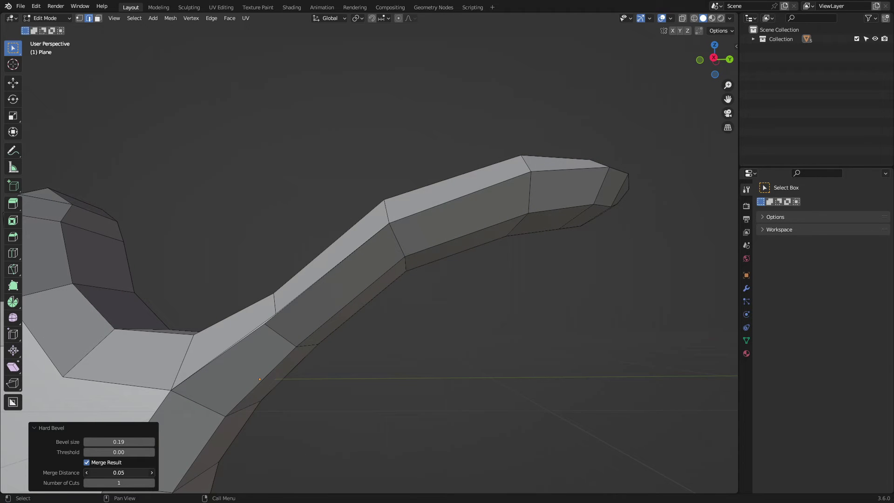
- Raise the merge distance to 0.06 and the bevel size to 0.20
middle_click_drag(220, 372, 236, 439)
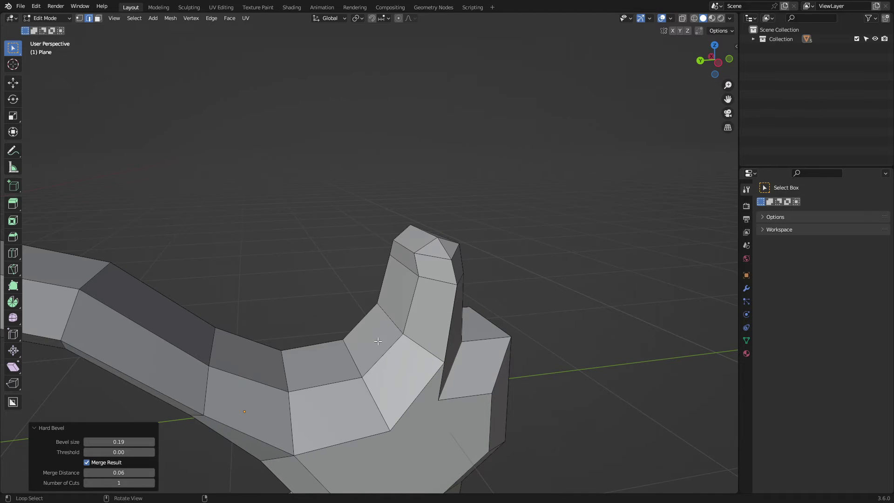
middle_click_drag(378, 341, 277, 345, "alt")
mouse_move(128, 442)
left_mouse_down()
mouse_move(110, 441)
mouse_move(130, 442)
left_mouse_up()
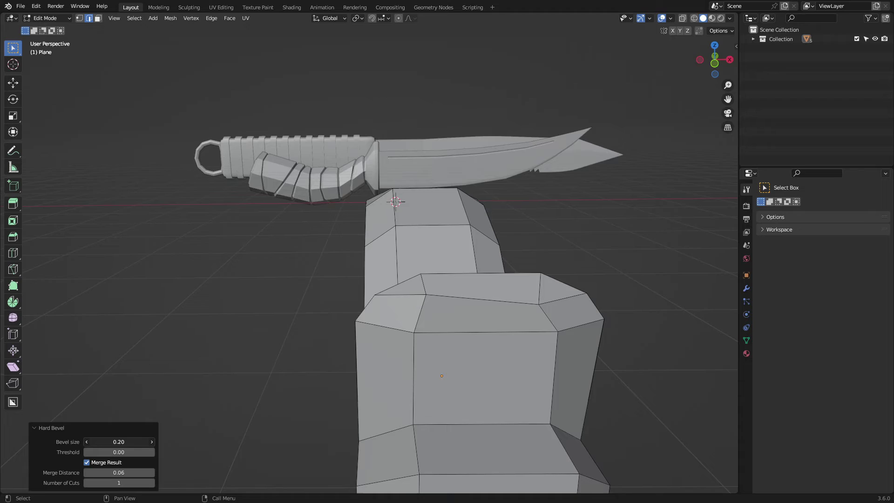
- Set the Hard Bevel's number of cuts to 3 and raise the bevel size to 0.89
middle_click_drag(395, 202, 365, 378)
left_click(152, 484)
left_click(152, 483)
scroll(290, 401, "up", 2)
left_click_drag(119, 442, 147, 442)
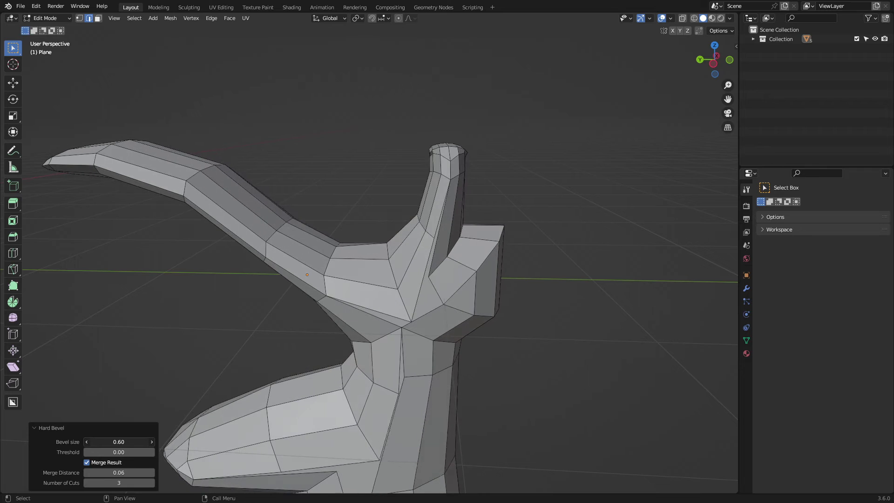
- Reduce the Hard Bevel size on the hook-shaped mesh
scroll(240, 399, "down", 2)
middle_click_drag(239, 399, 271, 394)
scroll(271, 394, "up", 1)
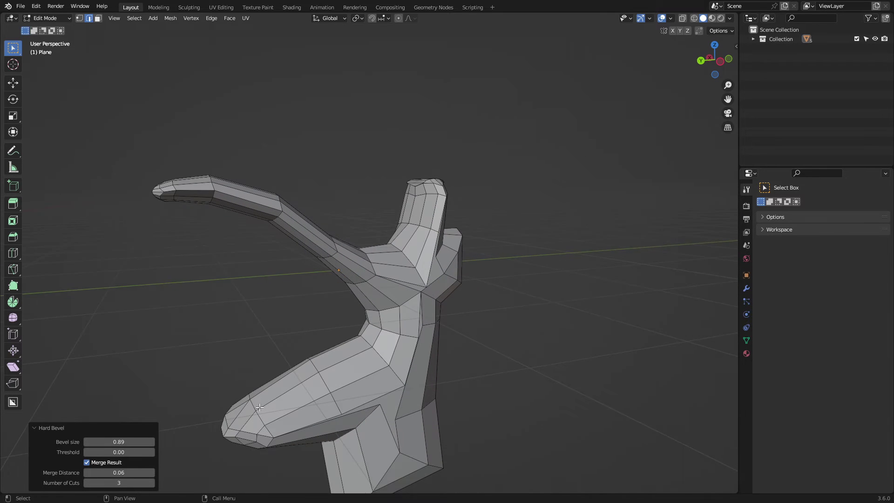
middle_click_drag(164, 460, 171, 443, "shift")
left_click_drag(119, 442, 84, 442)
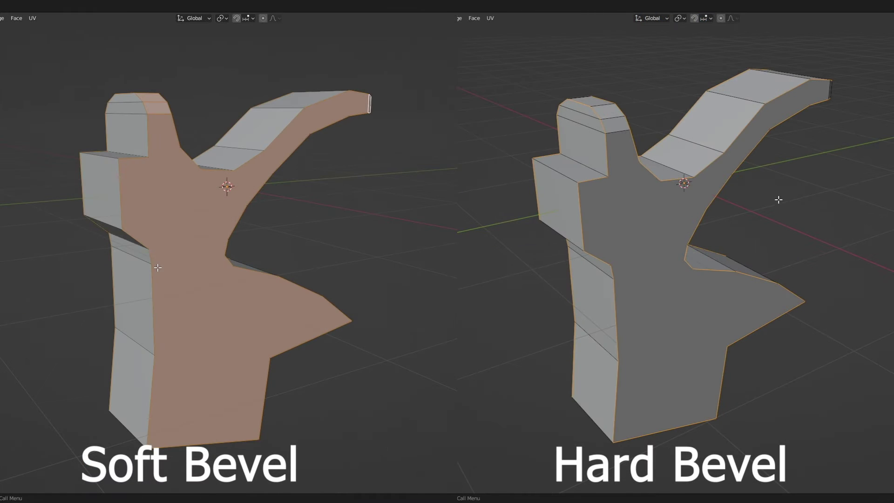
- Apply Hard Bevel to the mesh with selected edges and Soft Bevel to the copy with selected faces
right_click(781, 186)
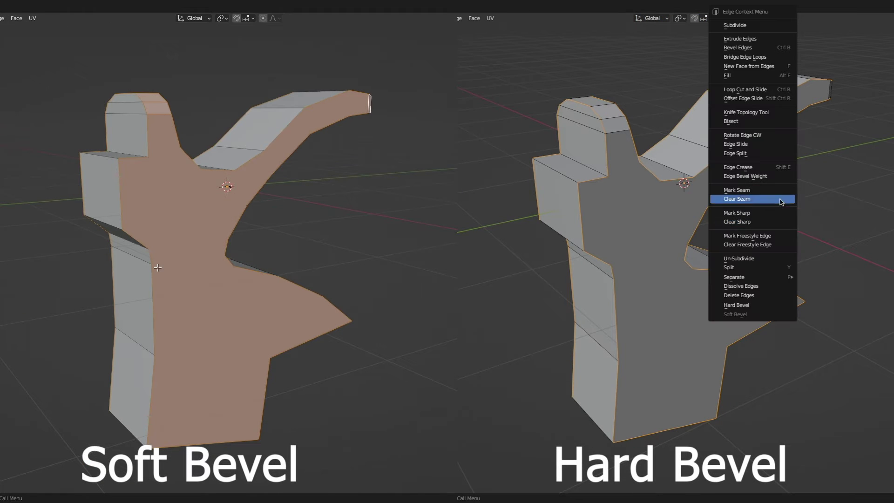
left_click(757, 305)
right_click(241, 213)
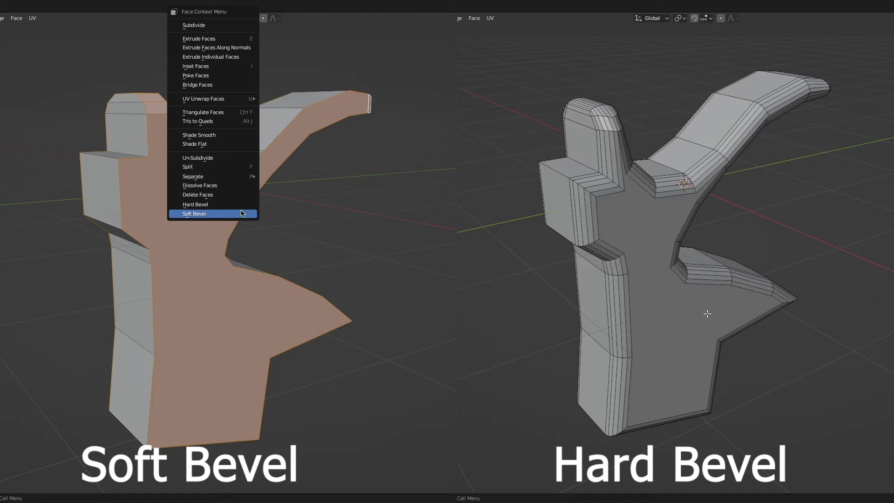
left_click(219, 214)
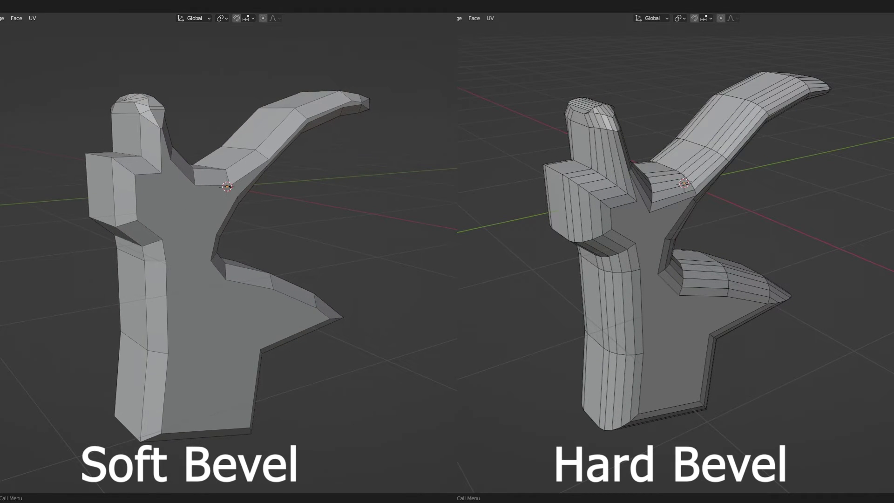
- Try a regular 4-segment bevel on the first groove loop at the end of the segmented handle guard
scroll(687, 252, "down", 4)
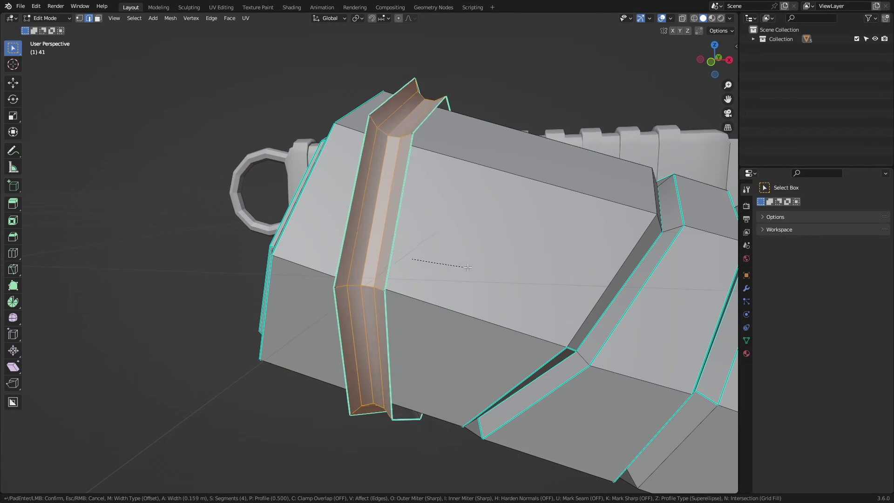
left_click(409, 259)
middle_click_drag(409, 259, 497, 260)
middle_click_drag(570, 287, 517, 263, "shift")
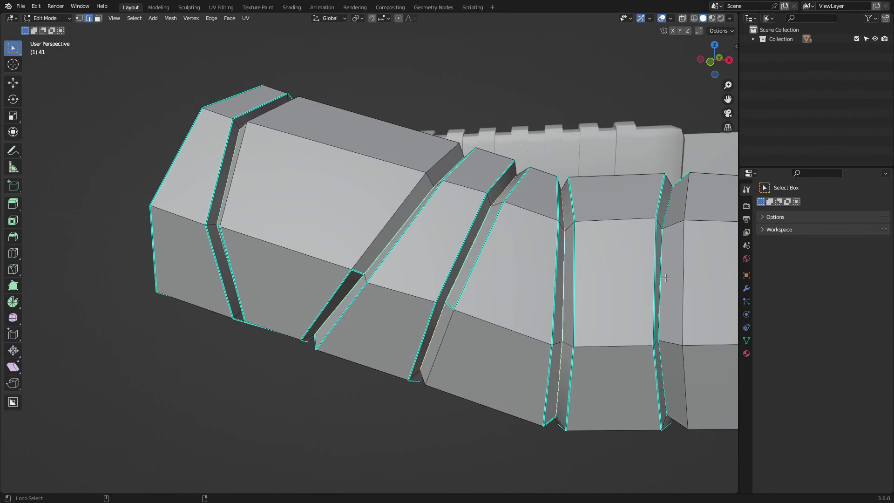
- Try a regular bevel on all selected groove loops of the handle guard, then undo it
scroll(517, 263, "down", 1)
mouse_move(605, 251)
middle_mouse_down("shift")
mouse_move(512, 244)
mouse_move(608, 248)
middle_mouse_up("shift")
key("ctrl+b")
left_click(558, 245)
scroll(557, 246, "up", 3)
scroll(608, 247, "down", 5)
key("ctrl+z")
key("ctrl+z")
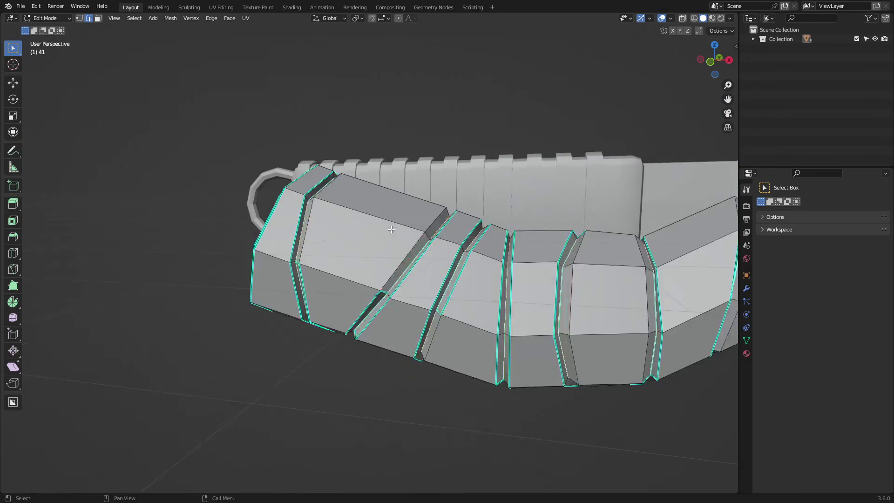
- Apply Hard Bevel to the handle guard's groove loops with a bevel size of 0.03 and 3 cuts
middle_click_drag(390, 229, 196, 275)
scroll(410, 273, "up", 2)
scroll(410, 273, "down", 1)
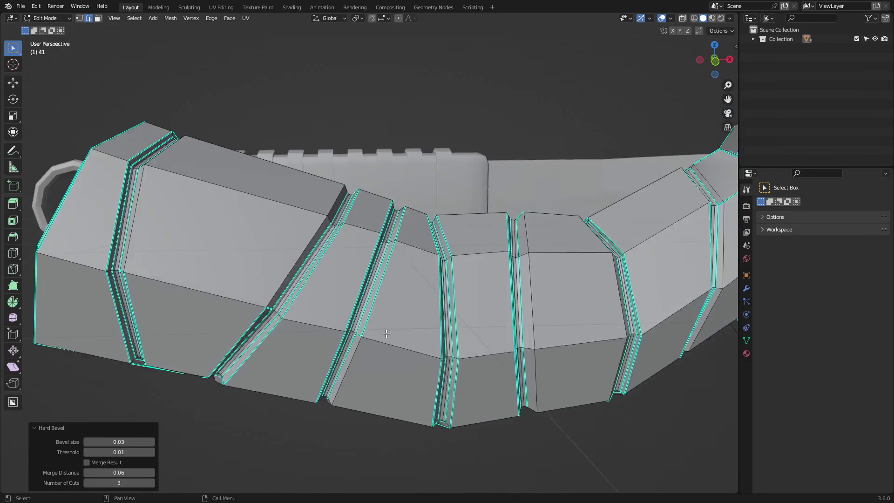
- Set the handle guard's Hard Bevel to a bevel size of 0.09 with 6 cuts and enable Merge Result
scroll(196, 275, "down", 1)
left_click_drag(119, 441, 109, 441)
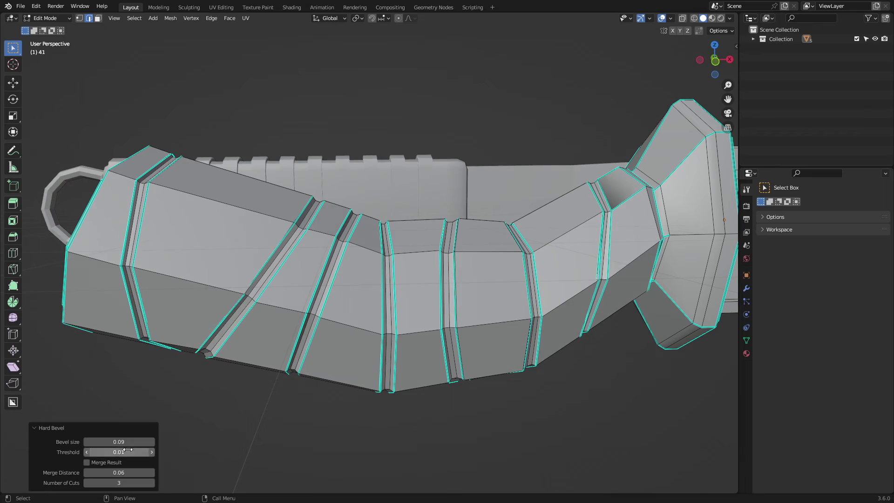
left_click_drag(123, 481, 142, 480)
middle_click_drag(244, 309, 251, 275)
middle_click_drag(410, 242, 261, 266, "shift")
scroll(524, 240, "up", 4)
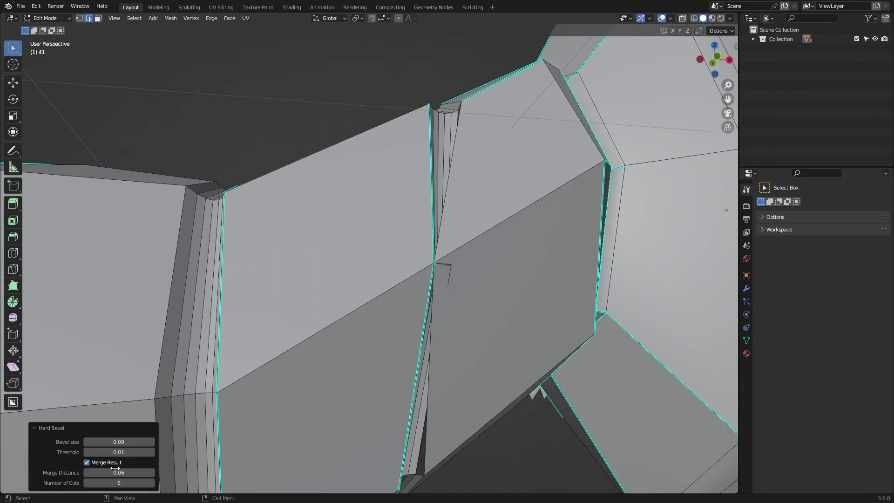
- Lower the merge distance of the Hard Bevel and check the grooves along the handle guard
left_click_drag(119, 472, 109, 473)
scroll(393, 315, "down", 2)
middle_click_drag(405, 336, 373, 291)
scroll(373, 292, "down", 3)
middle_click_drag(303, 280, 382, 417, "shift")
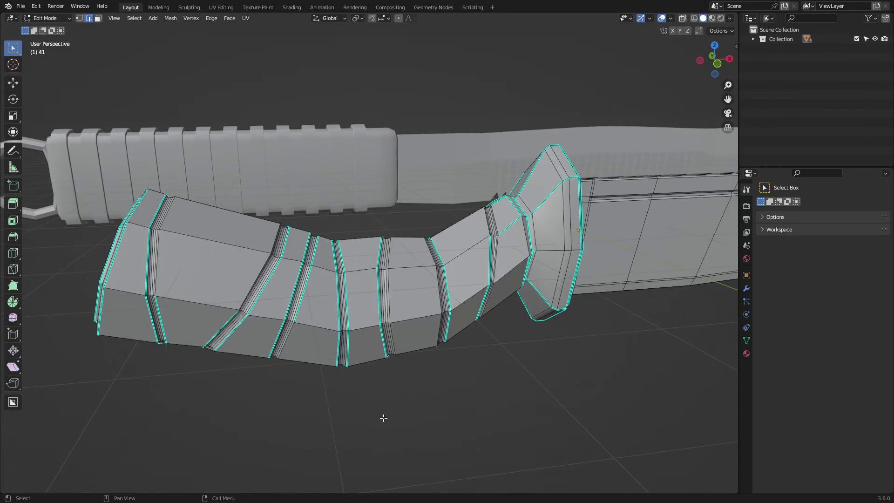
- Finish editing the handle guard, isolate the straight-handled knife, and open its mesh for editing at the grooves near the ring
key("Tab")
scroll(191, 192, "down", 6)
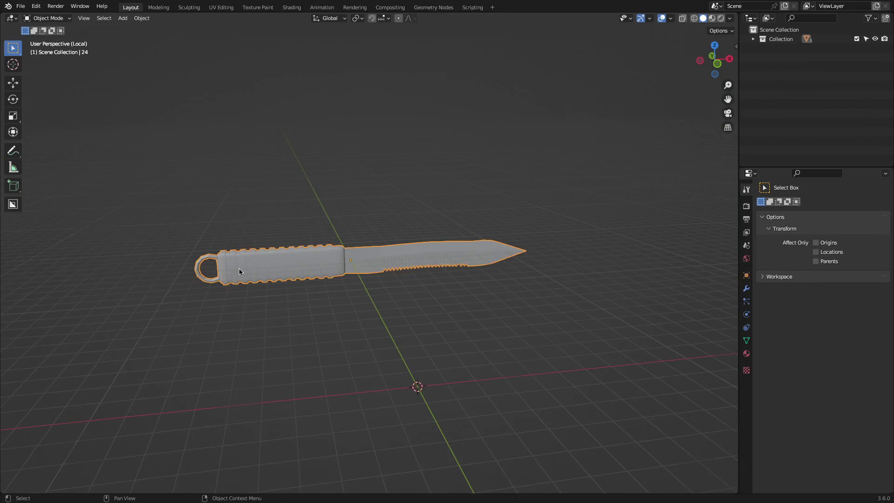
scroll(240, 269, "up", 8)
key("Tab")
middle_click_drag(322, 241, 350, 239)
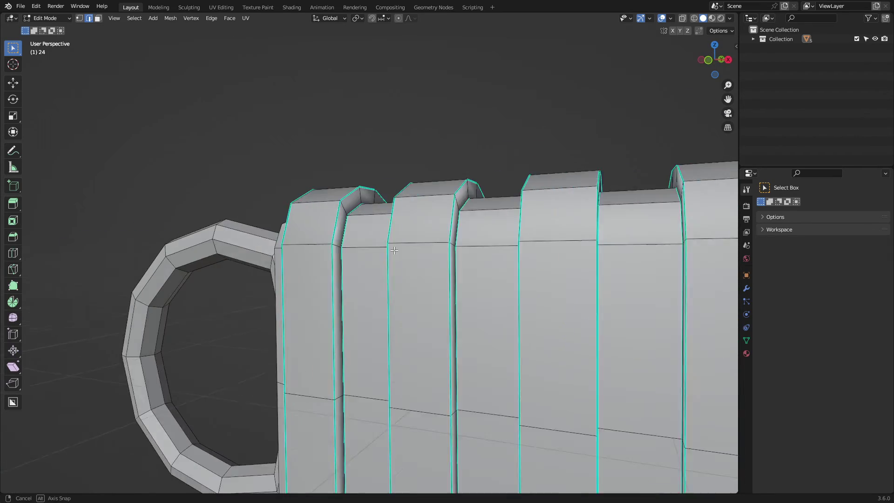
scroll(350, 240, "up", 3)
middle_click_drag(459, 218, 402, 209, "shift")
- Try Hard Bevel on the bottom edge loops of the handle's first groove with bevel size 0.16, 1 cut and Merge Result enabled
key("ctrl+b")
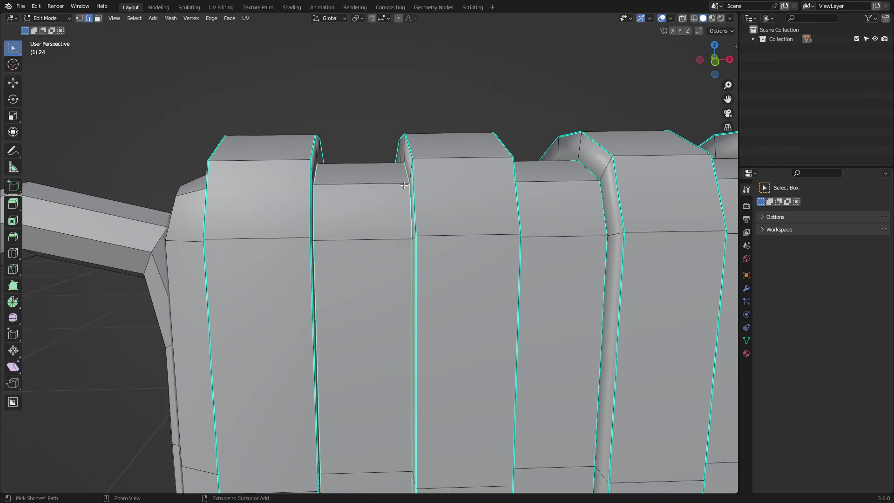
key("ctrl+e")
left_click(336, 302)
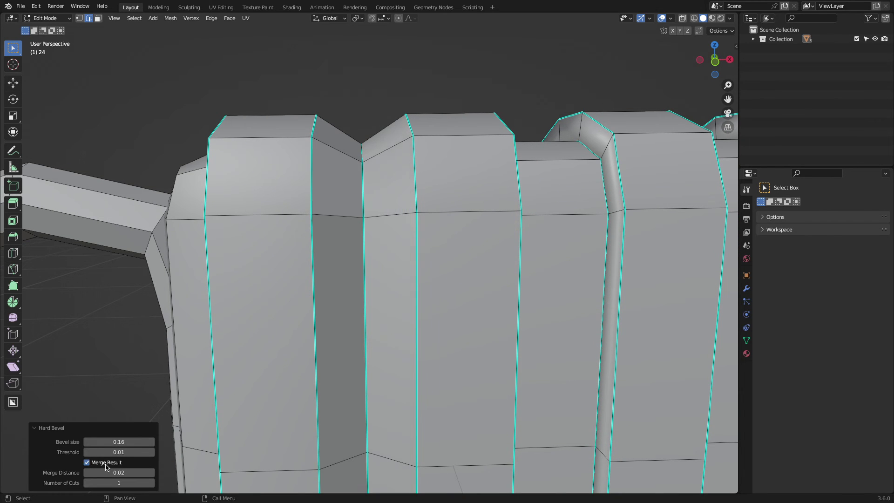
- Try a regular 3-segment bevel on the merged center edge loop of the V-shaped groove, then cancel it
left_click(365, 189)
key("ctrl+b")
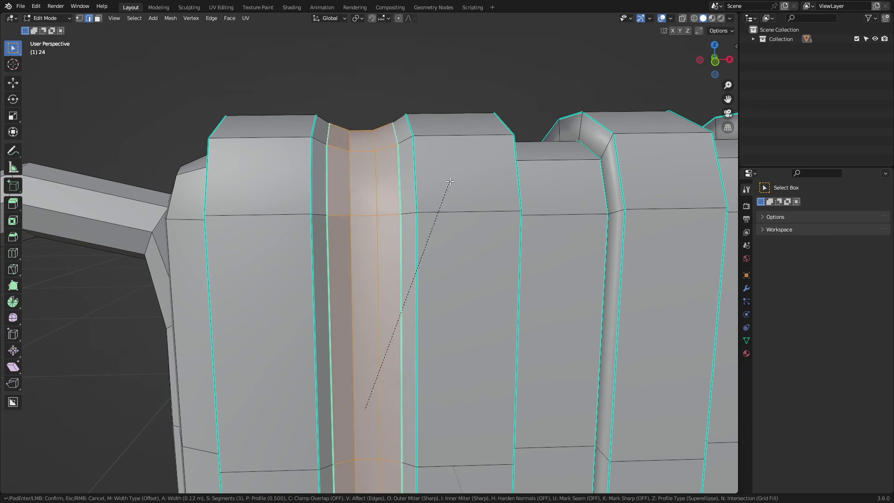
key("Escape")
- Try Hard Bevel with a bevel size of 0.09 on the groove's center loop, then undo back to the original groove
key("ctrl+e")
left_click(365, 242)
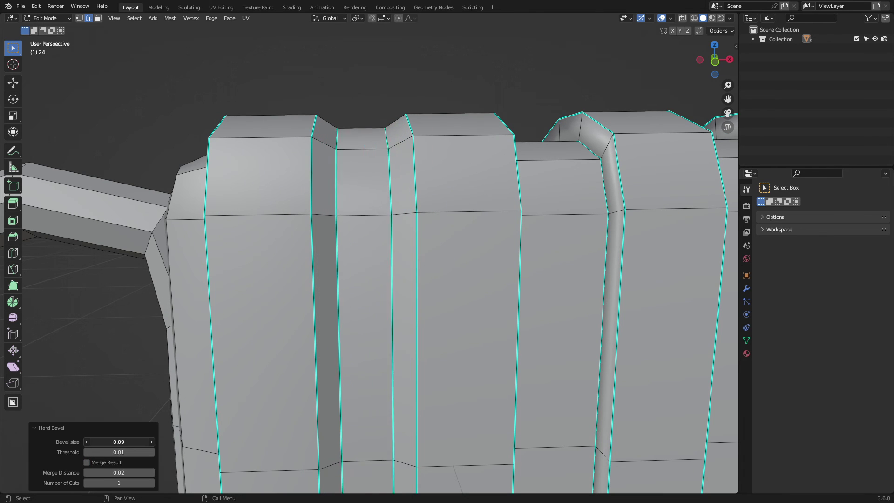
key("ctrl+z")
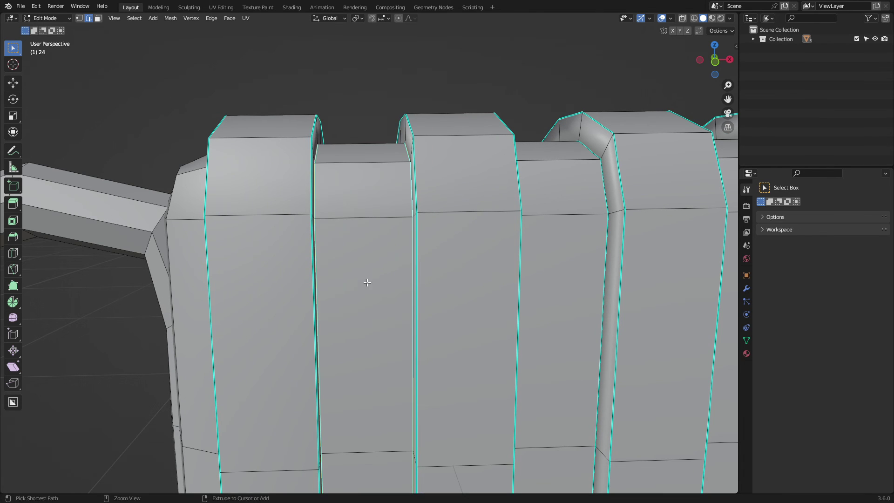
- Apply Hard Bevel to the bottom edge loops of the handle's first groove with bevel size 0.14 and 7 cuts
key("ctrl+e")
scroll(427, 271, "down", 1)
key("ctrl+e")
left_click(427, 272)
left_click_drag(118, 442, 130, 442)
left_click_drag(119, 483, 121, 483)
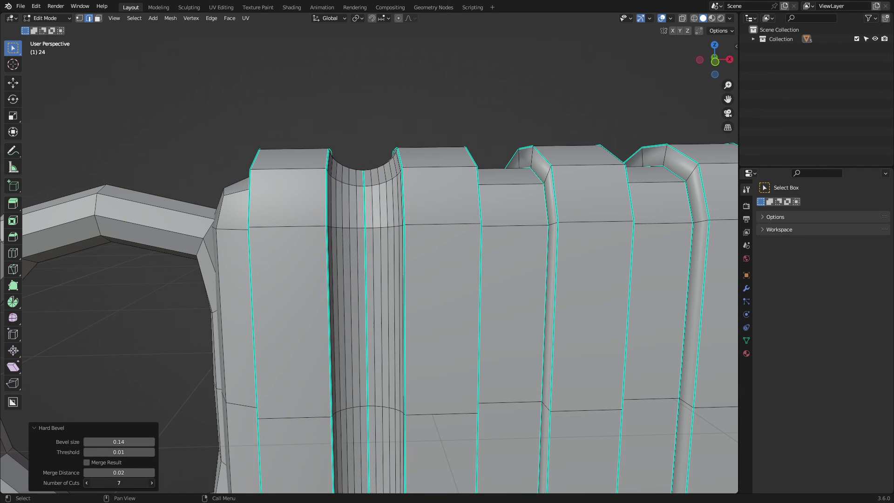